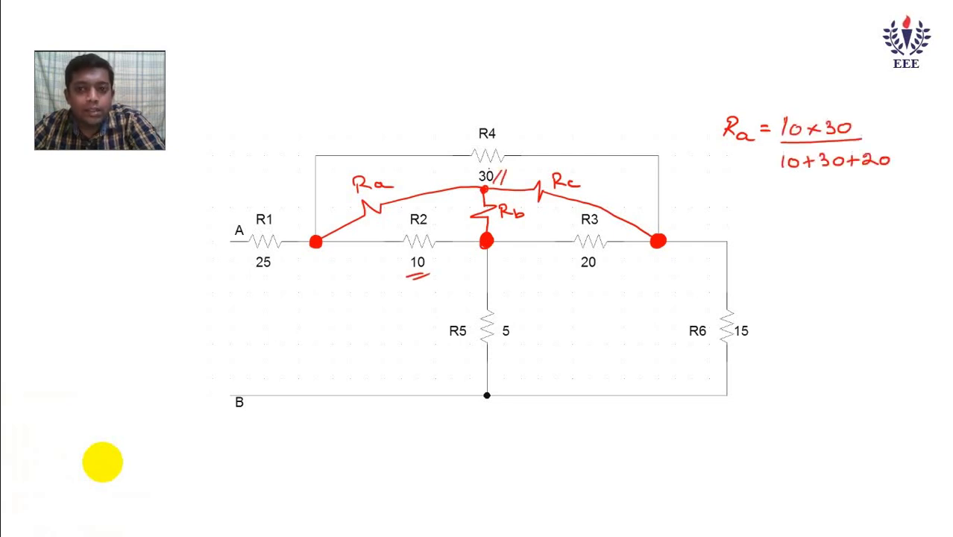
# - Write the 5 Ω result beside the Ra fraction on the slide with the pen
pyautogui.moveTo(895, 130); pyautogui.dragTo(910, 130)
pyautogui.moveTo(895, 137); pyautogui.dragTo(910, 137)
pyautogui.moveTo(923, 127); pyautogui.dragTo(915, 140)
pyautogui.moveTo(923, 140); pyautogui.dragTo(936, 138)
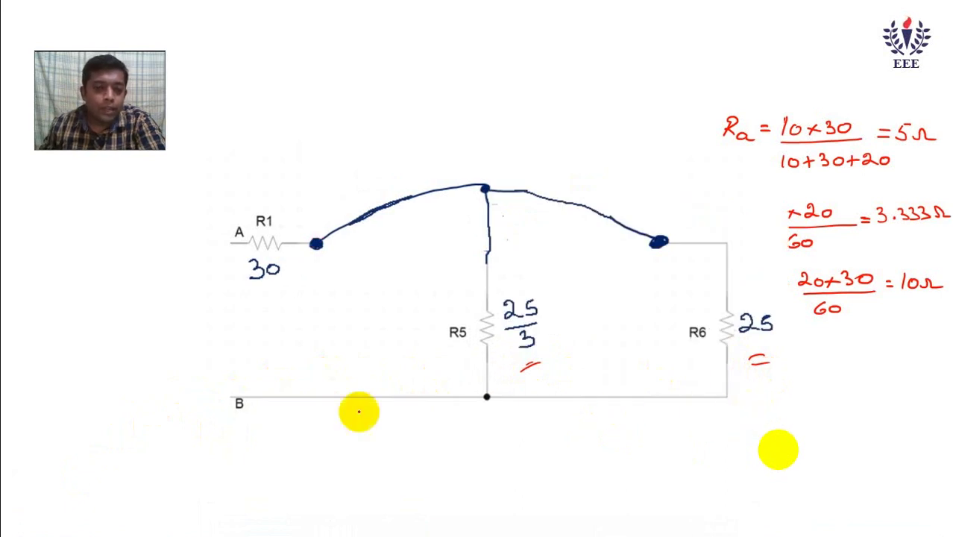
# - Choose an ink tool for sketching the reduced circuit on the slide
pyautogui.click(66, 522)
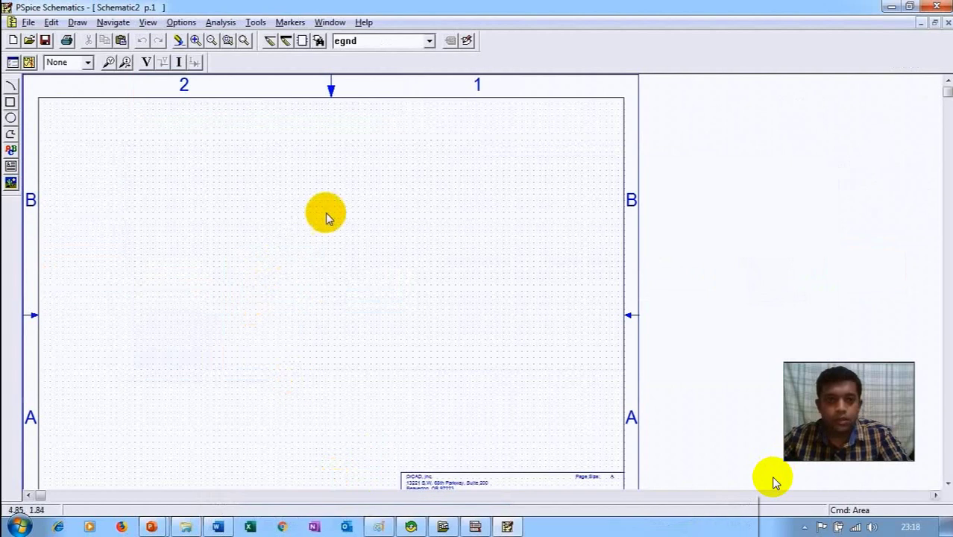
# - Move the PSpice window beside the slide and place resistors R1 and R2 from the R part
pyautogui.doubleClick(515, 11)
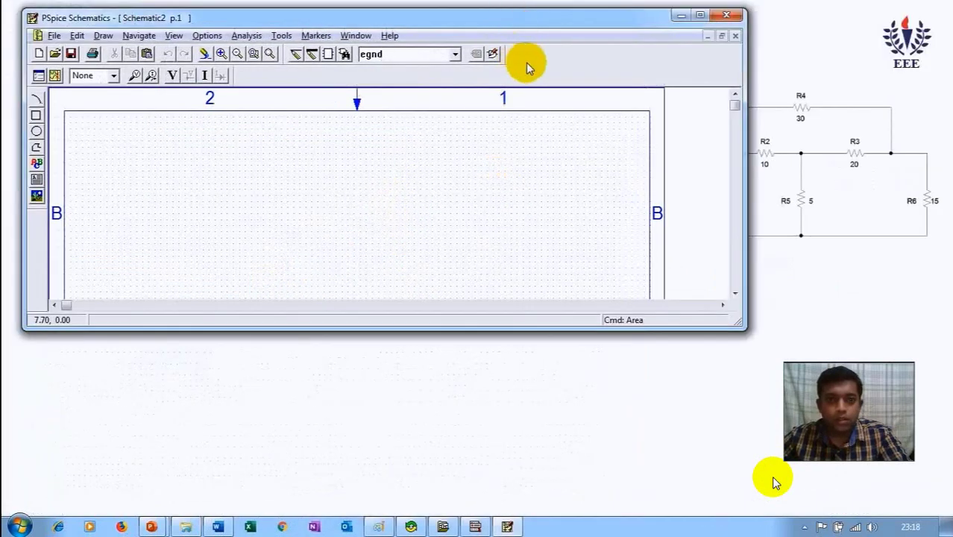
pyautogui.moveTo(529, 23); pyautogui.dragTo(431, 11)
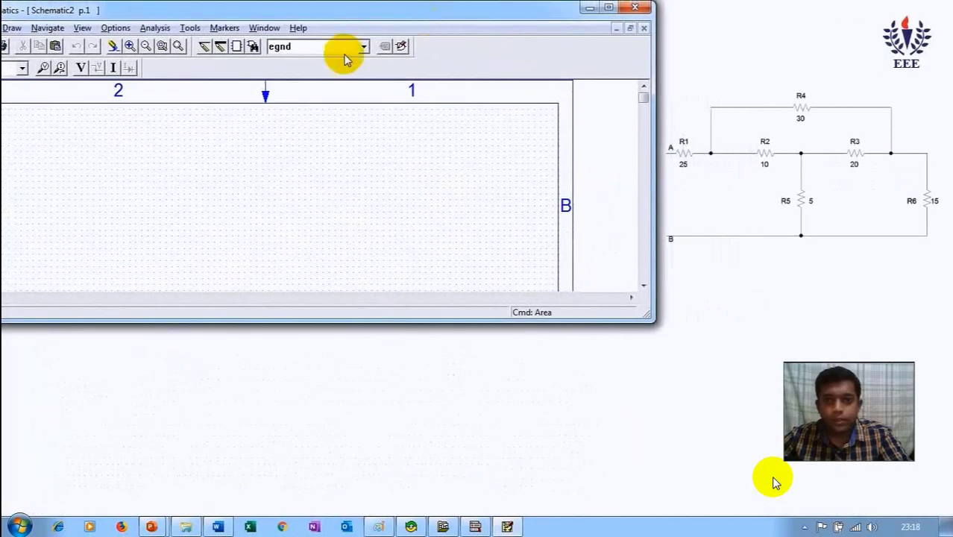
pyautogui.doubleClick(284, 47)
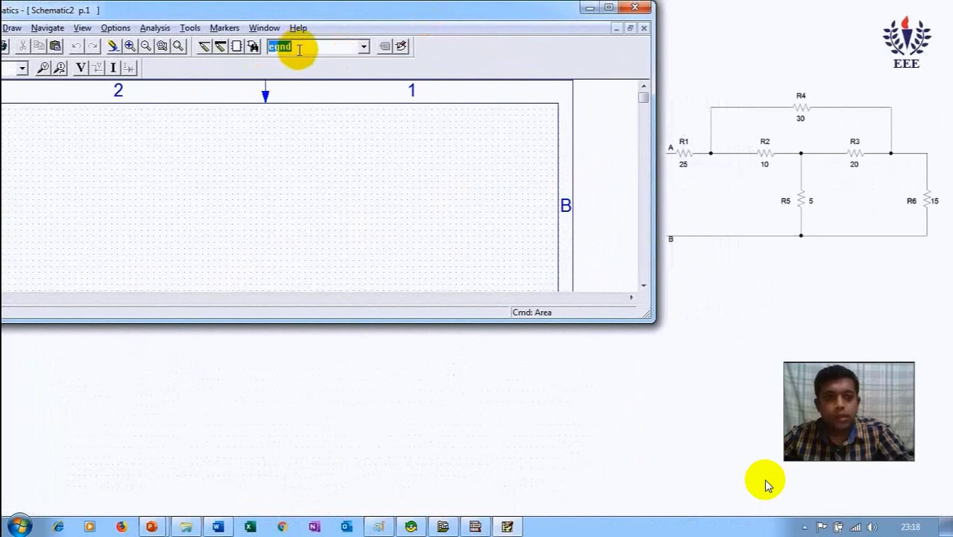
pyautogui.write('r')
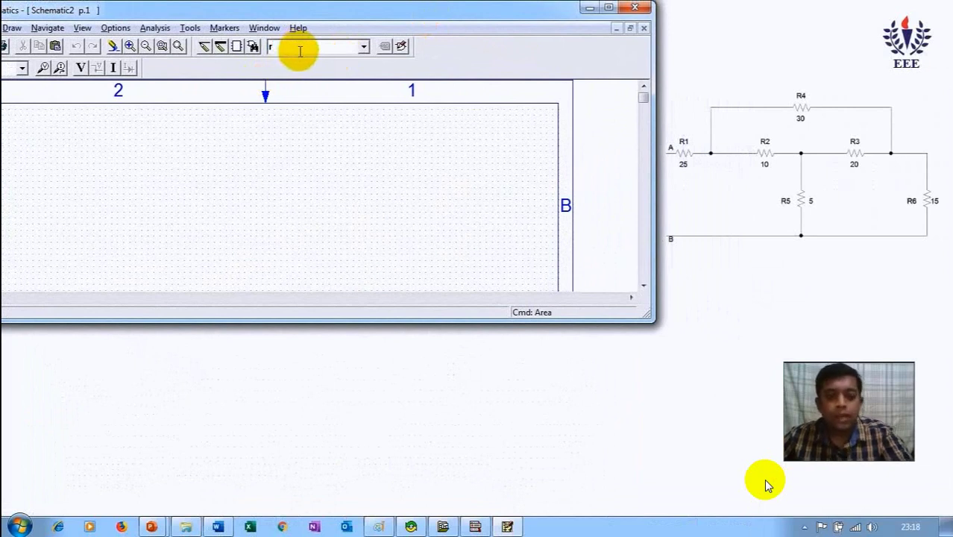
pyautogui.press('Return')
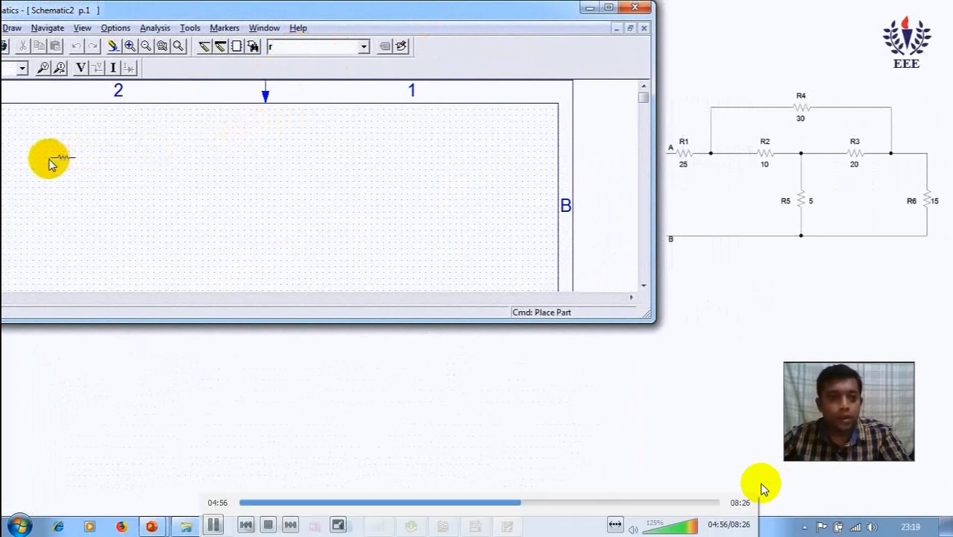
pyautogui.click(48, 159)
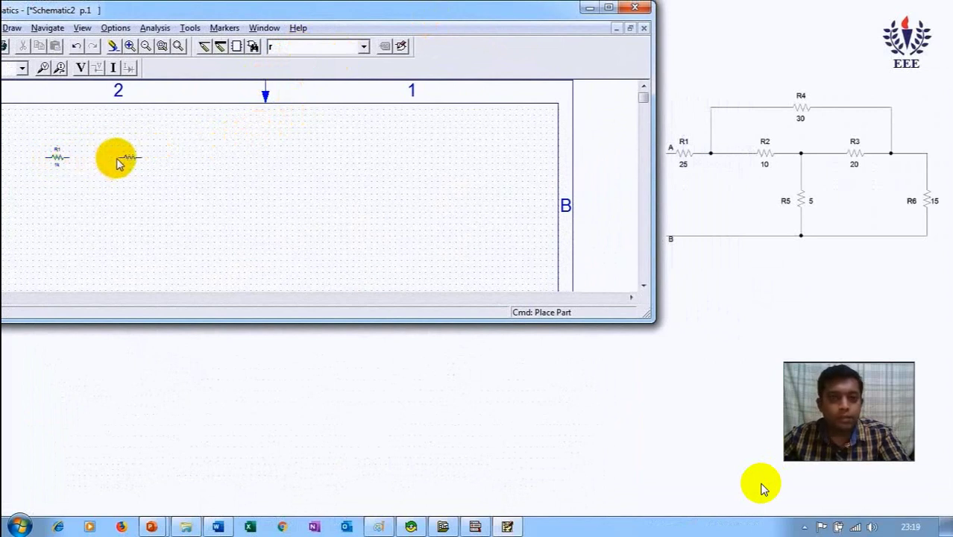
pyautogui.click(121, 160)
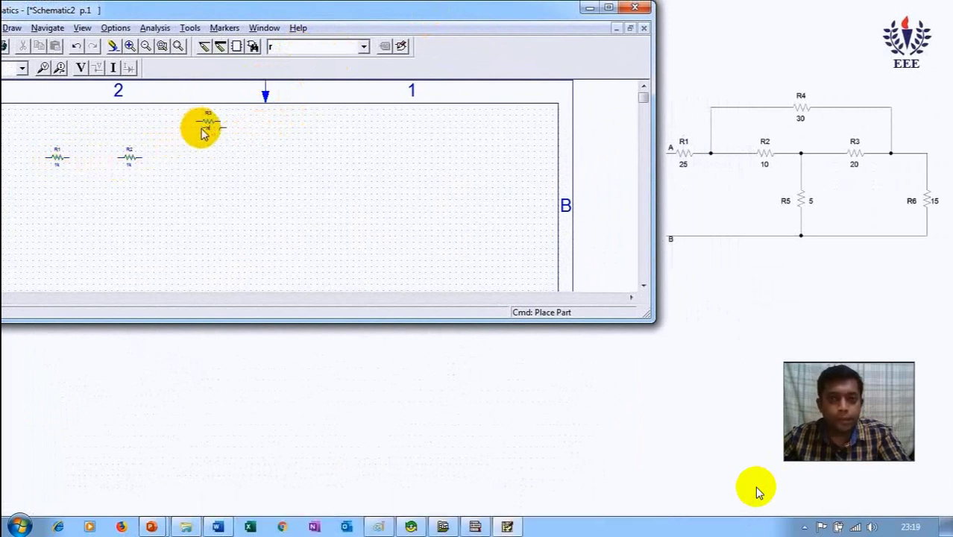
pyautogui.moveTo(757, 496)
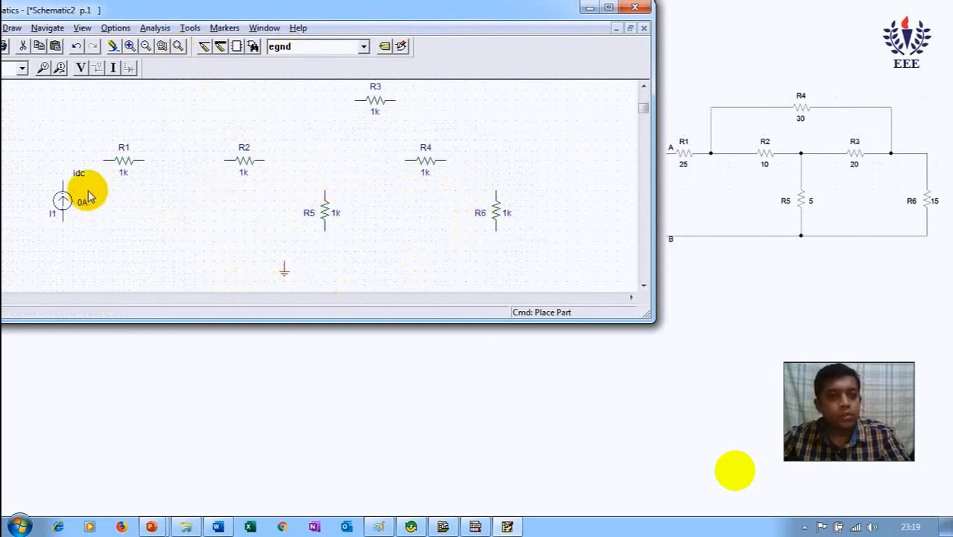
# - Wire I1, R1, R2, R4 and R6 into a loop returning to I1's lower terminal
pyautogui.hotkey('ctrl', 'w')
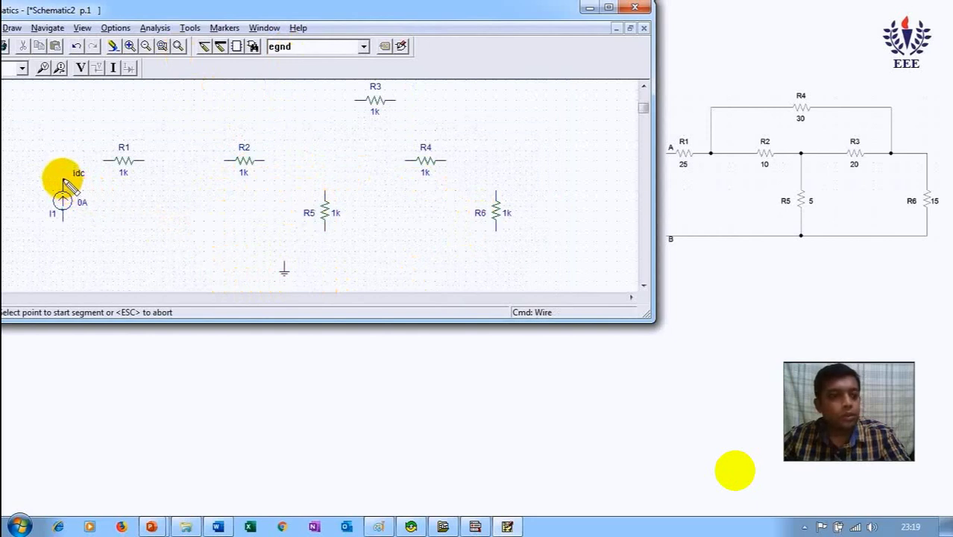
pyautogui.click(62, 182)
pyautogui.click(107, 161)
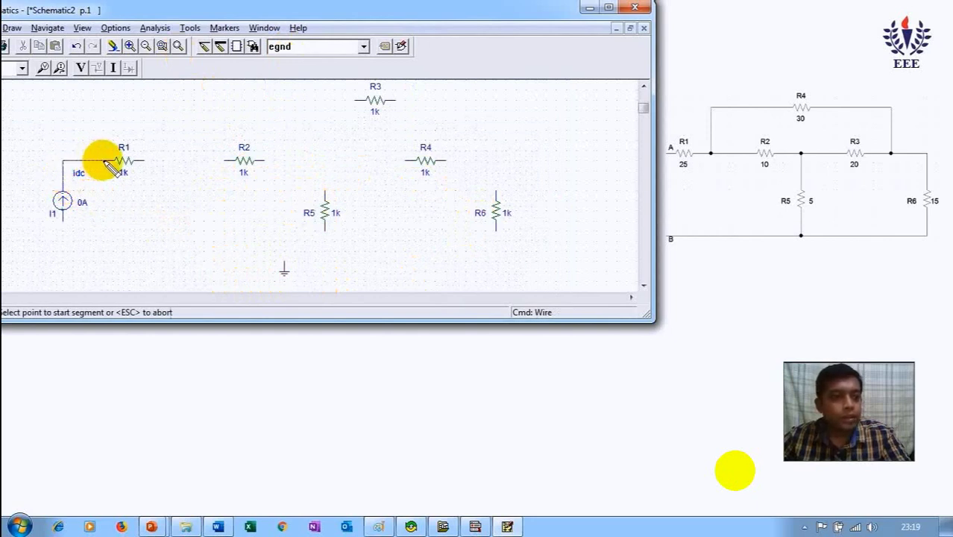
pyautogui.click(149, 161)
pyautogui.click(220, 160)
pyautogui.click(264, 160)
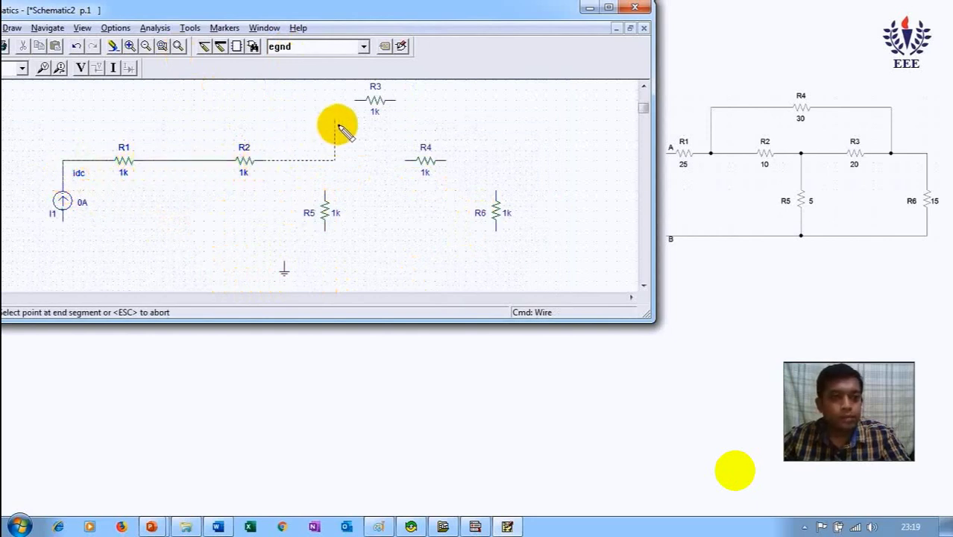
pyautogui.click(409, 160)
pyautogui.click(444, 160)
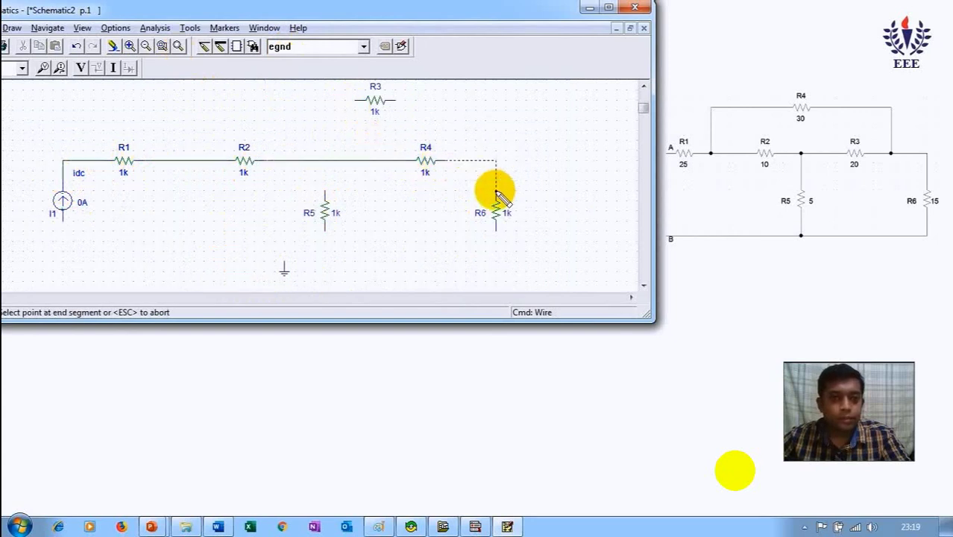
pyautogui.click(496, 195)
pyautogui.click(496, 231)
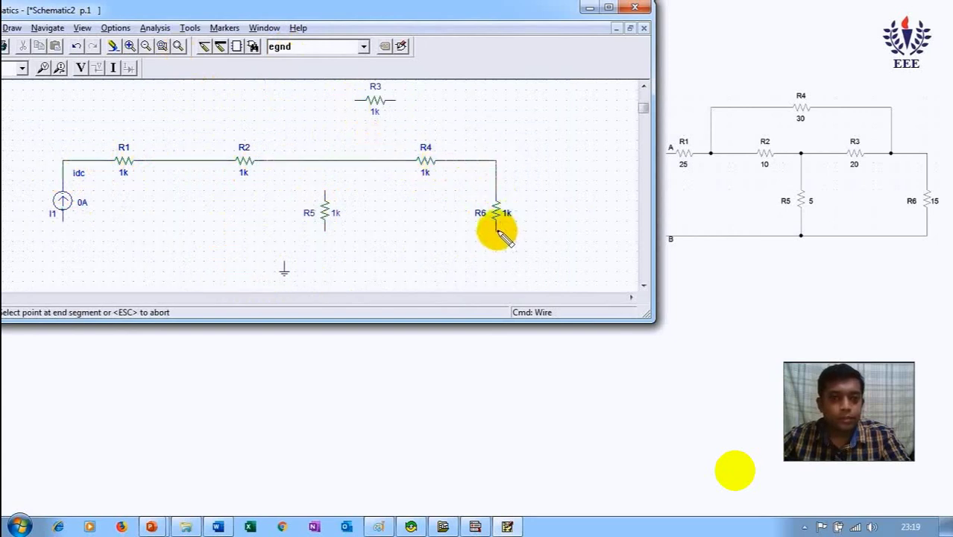
pyautogui.click(63, 231)
# - Join R5 to the R2–R4 node and bridge R3 from the R1–R2 node to the R4–R6 node
pyautogui.click(324, 195)
pyautogui.click(325, 161)
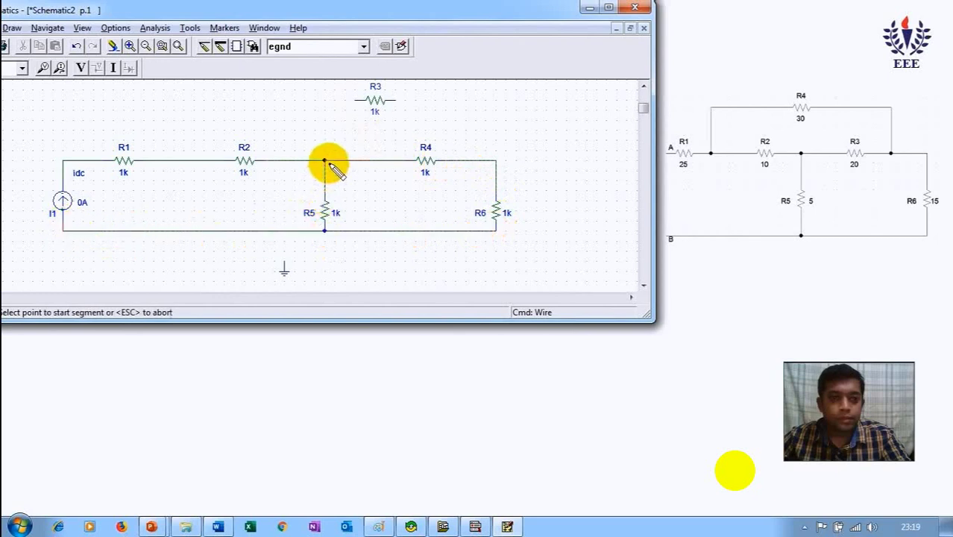
pyautogui.click(203, 160)
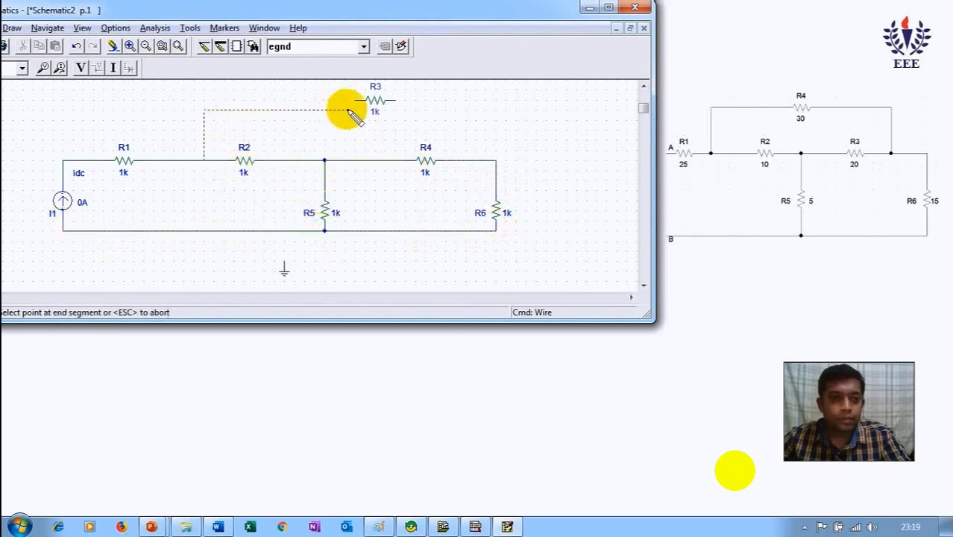
pyautogui.click(360, 100)
pyautogui.click(395, 100)
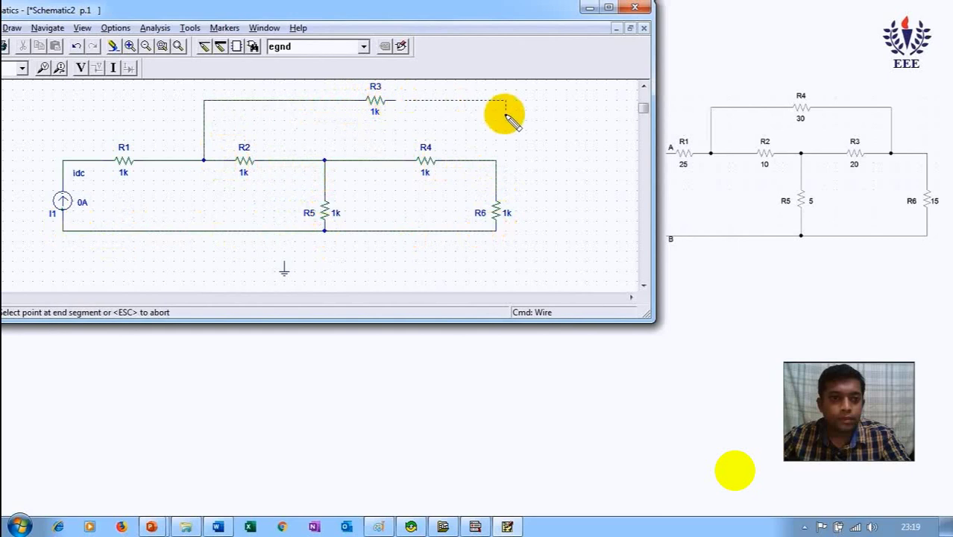
pyautogui.click(496, 161)
pyautogui.press('Escape')
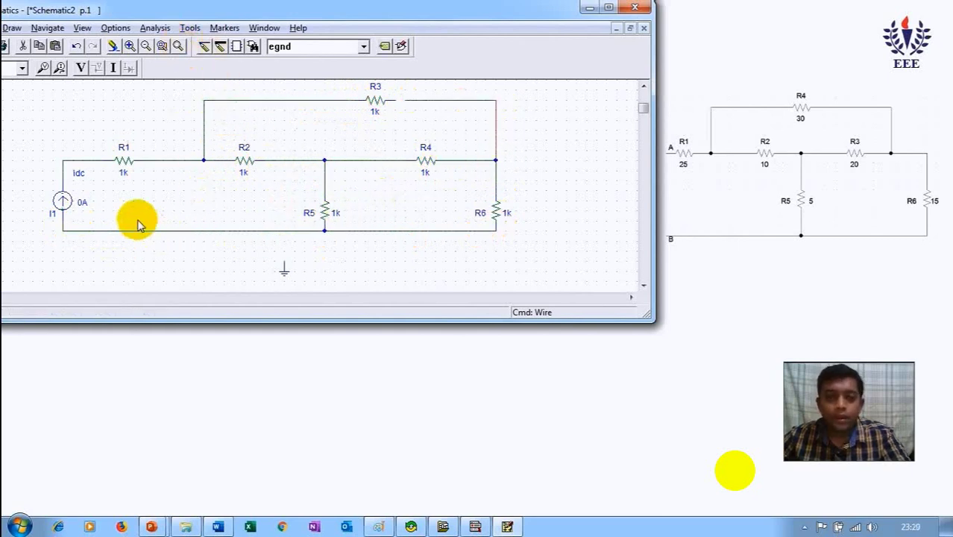
# - Set resistor values R1 = 25, R2 = 10 and R3 = 30
pyautogui.doubleClick(126, 178)
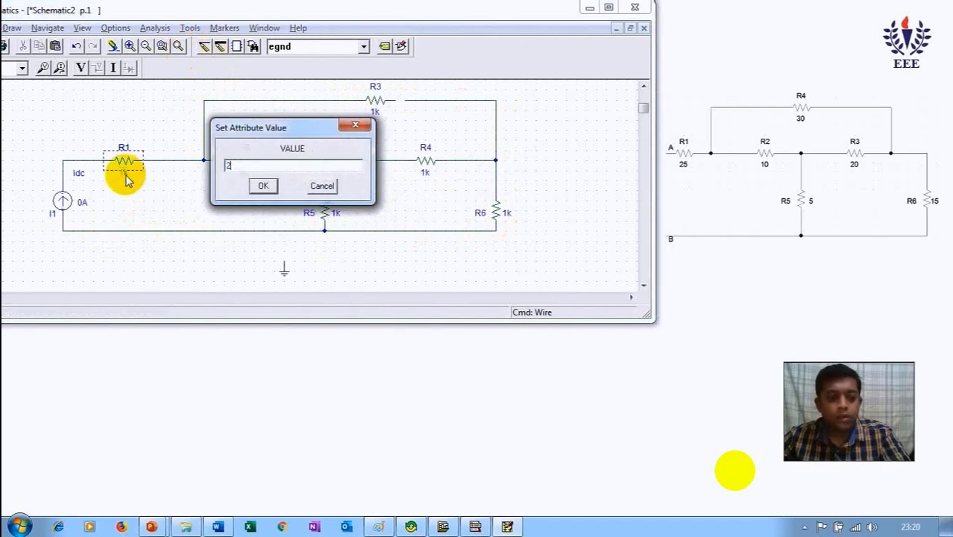
pyautogui.press('Return')
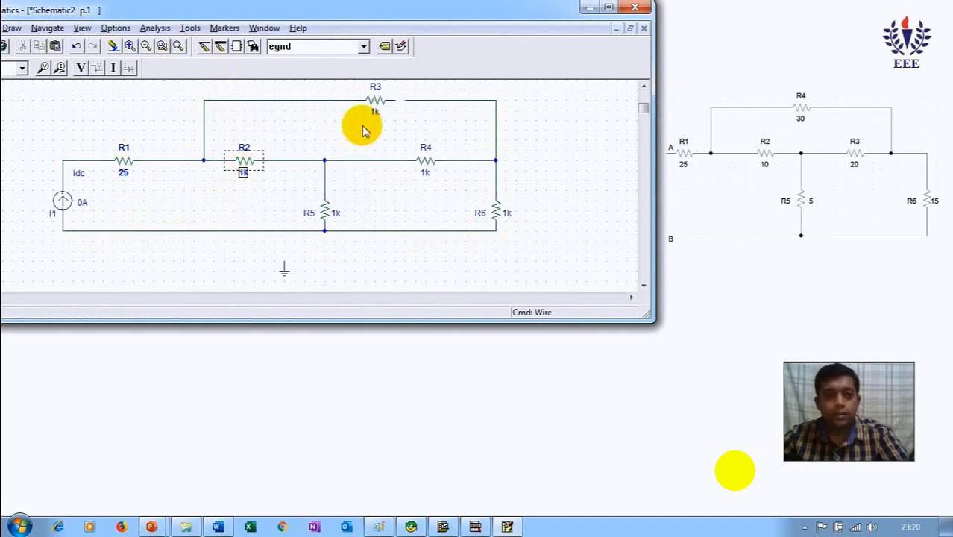
pyautogui.doubleClick(245, 178)
pyautogui.write('10')
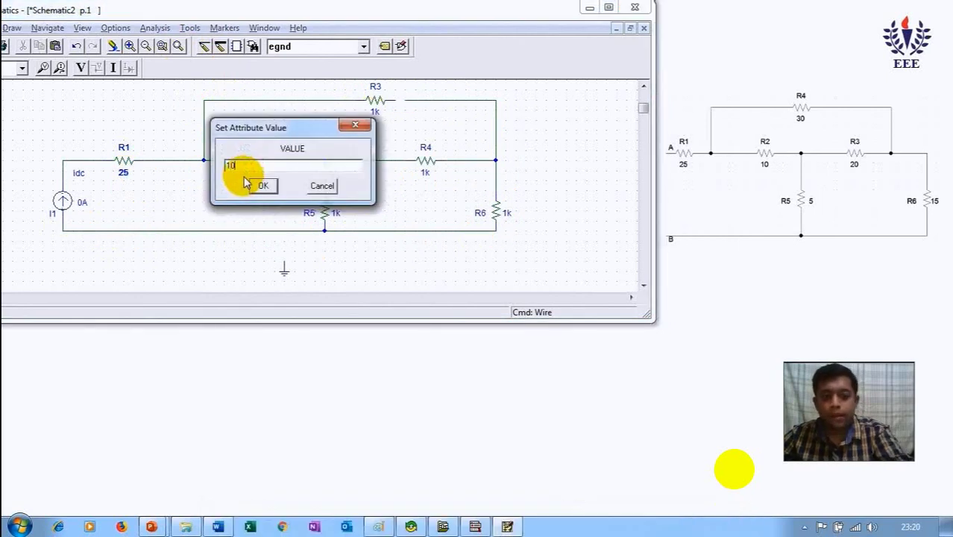
pyautogui.click(251, 184)
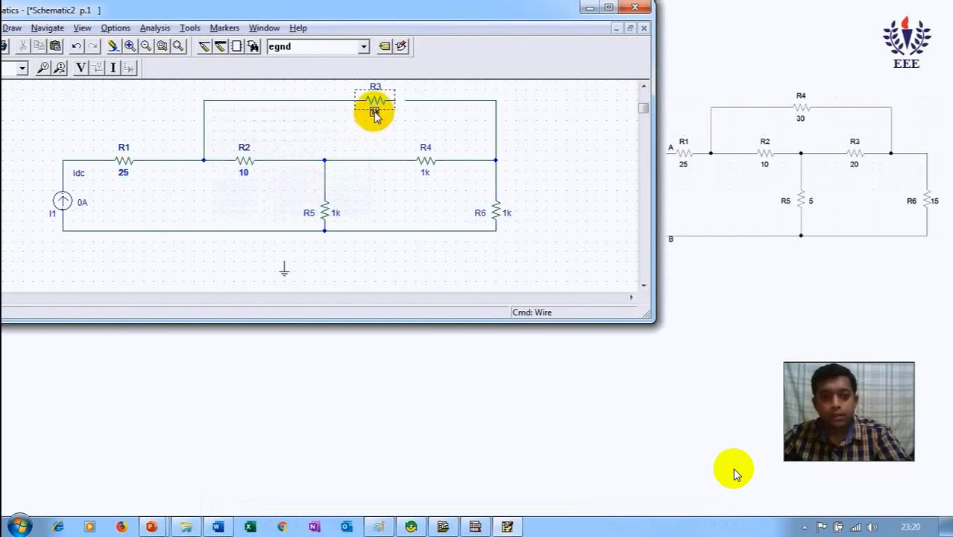
pyautogui.doubleClick(375, 112)
pyautogui.write('30')
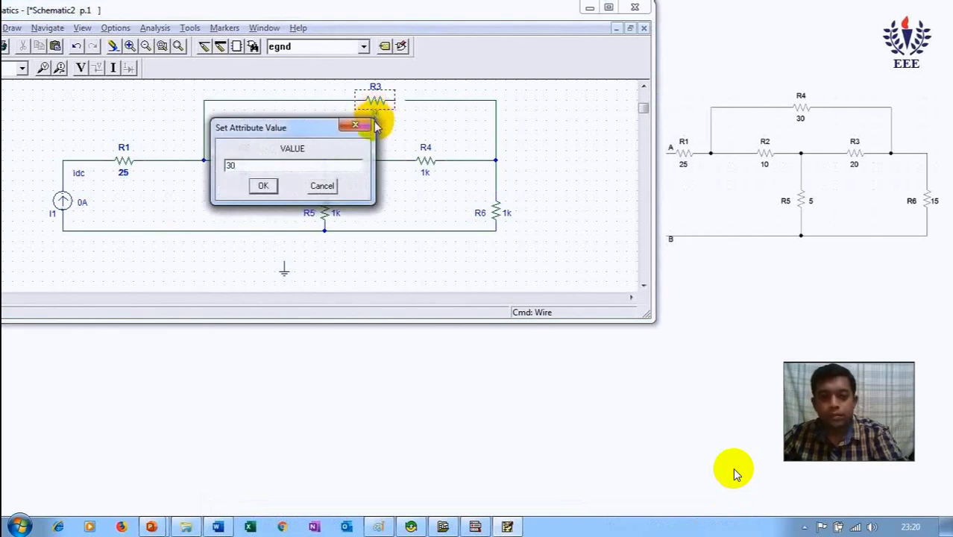
pyautogui.press('Return')
# - Set R4 = 20, R5 = 5, R6 = 15, and give I1 a DC value of 1A
pyautogui.click(425, 173)
pyautogui.doubleClick(425, 173)
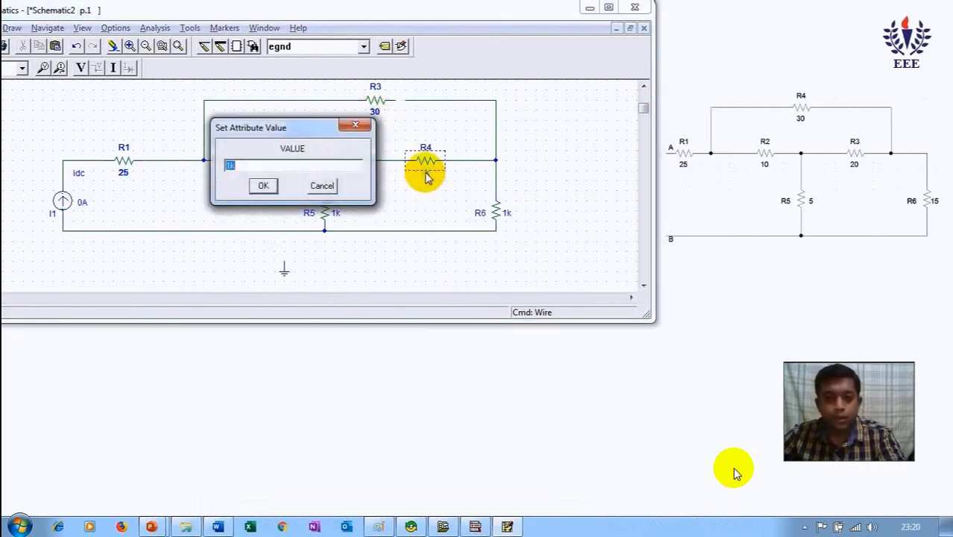
pyautogui.press('Return')
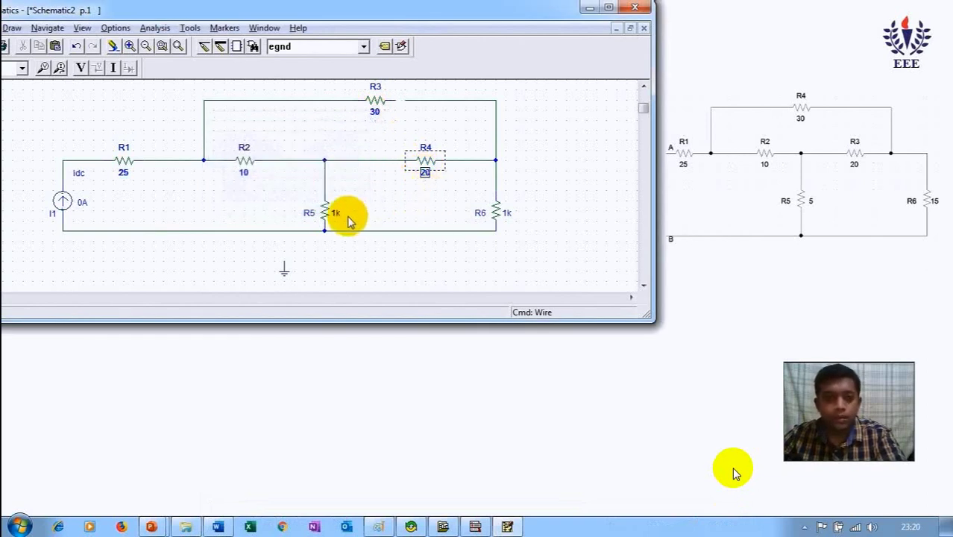
pyautogui.doubleClick(335, 215)
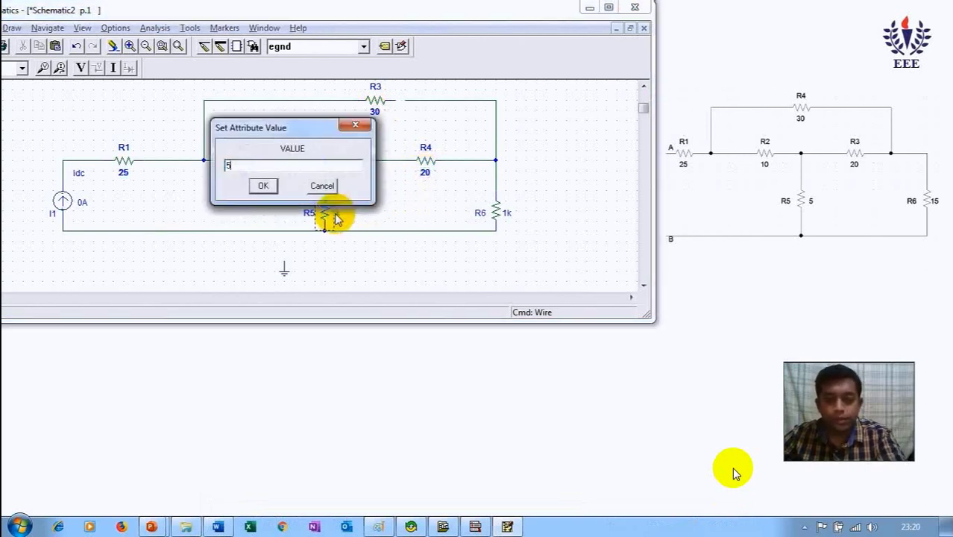
pyautogui.write('5')
pyautogui.press('Return')
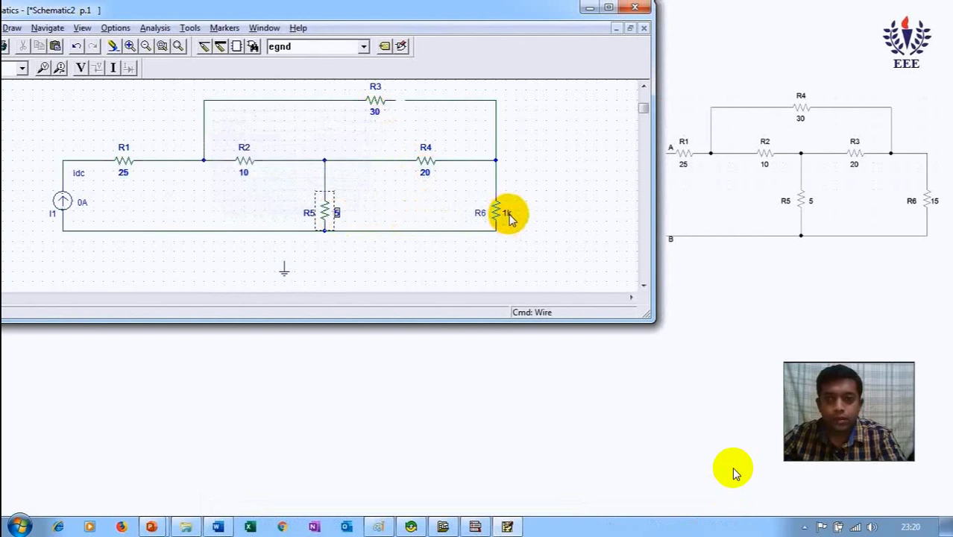
pyautogui.doubleClick(507, 215)
pyautogui.write('15')
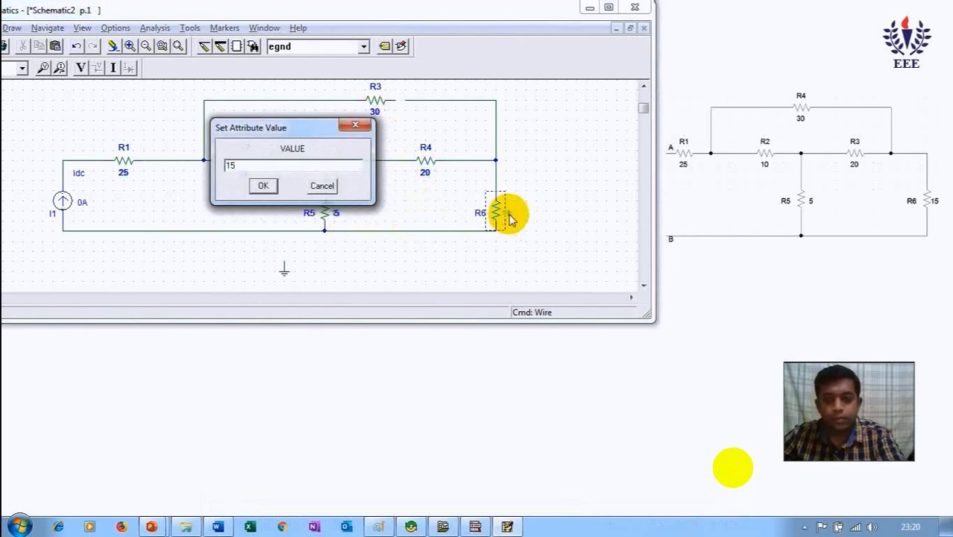
pyautogui.press('Return')
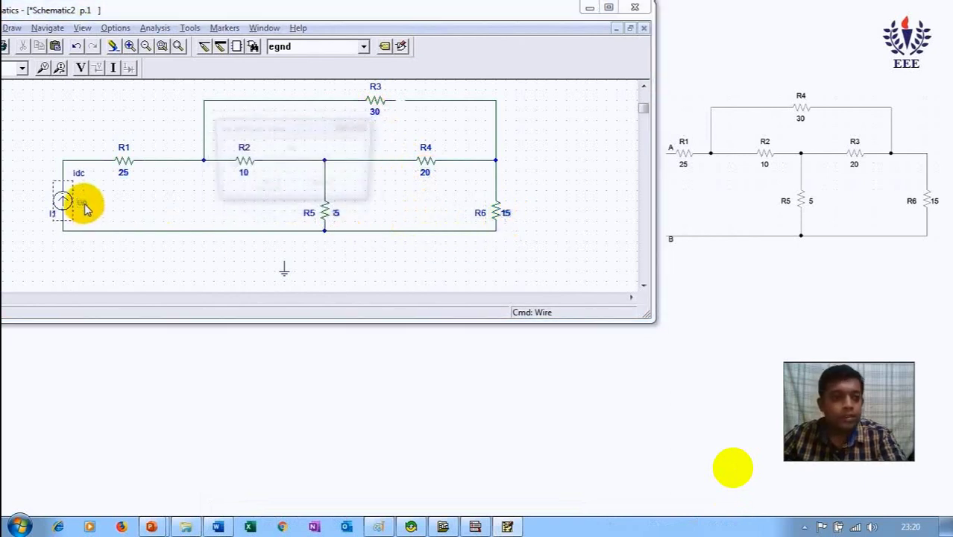
pyautogui.write('1A')
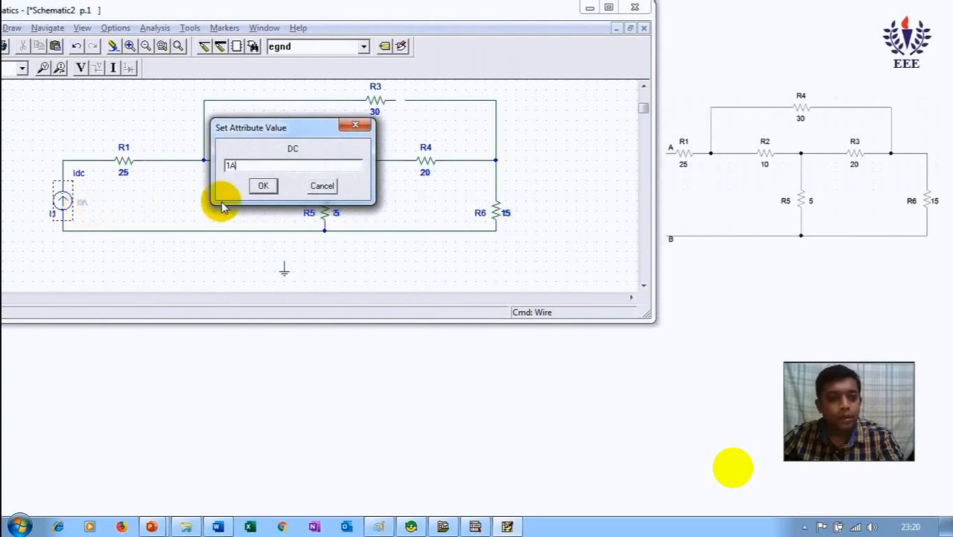
pyautogui.click(262, 186)
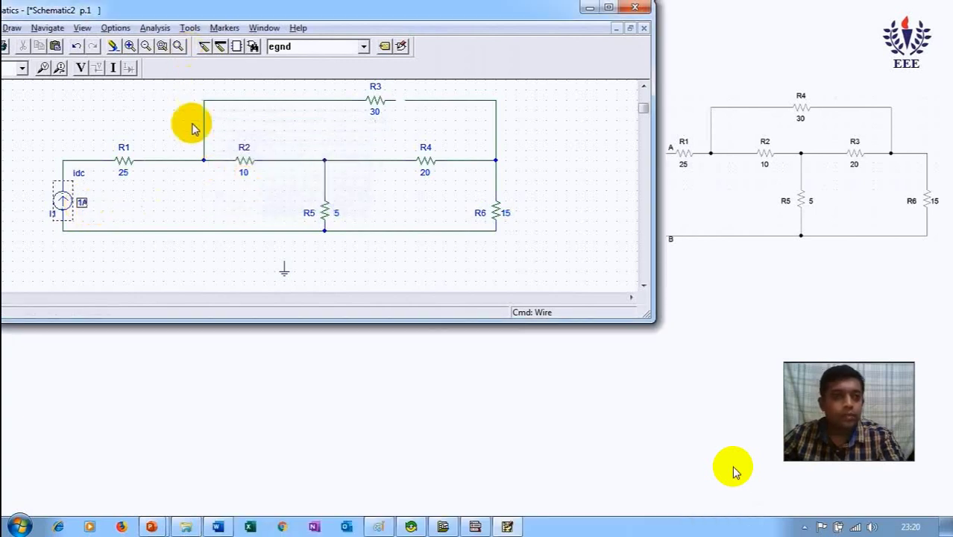
# - Attach the ground to the node below R5 and bring the circuit back into view
pyautogui.moveTo(282, 271); pyautogui.dragTo(325, 250)
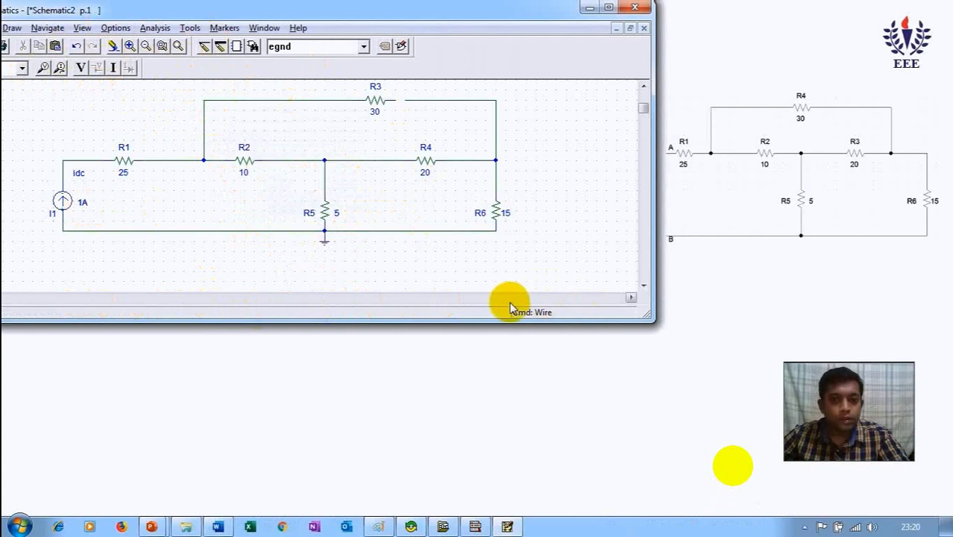
pyautogui.click(36, 301)
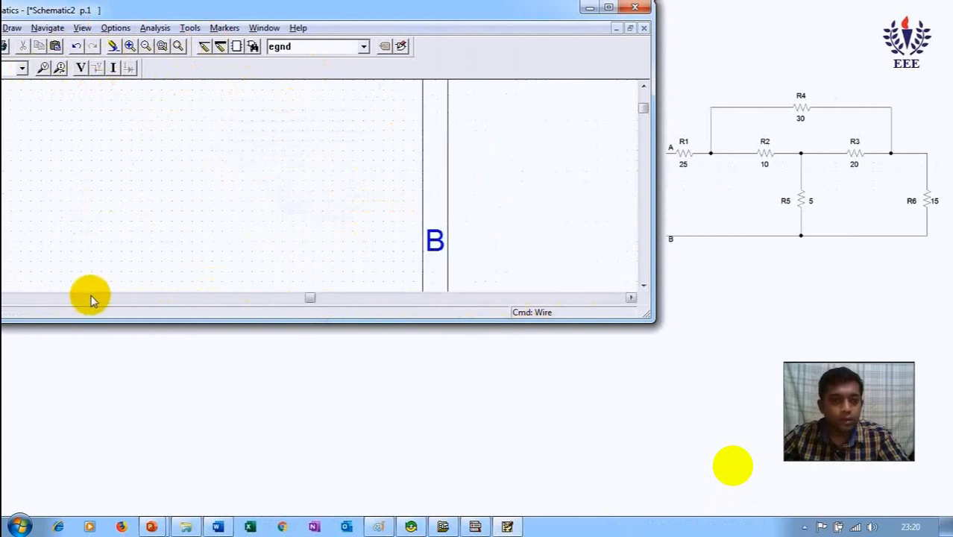
pyautogui.click(178, 49)
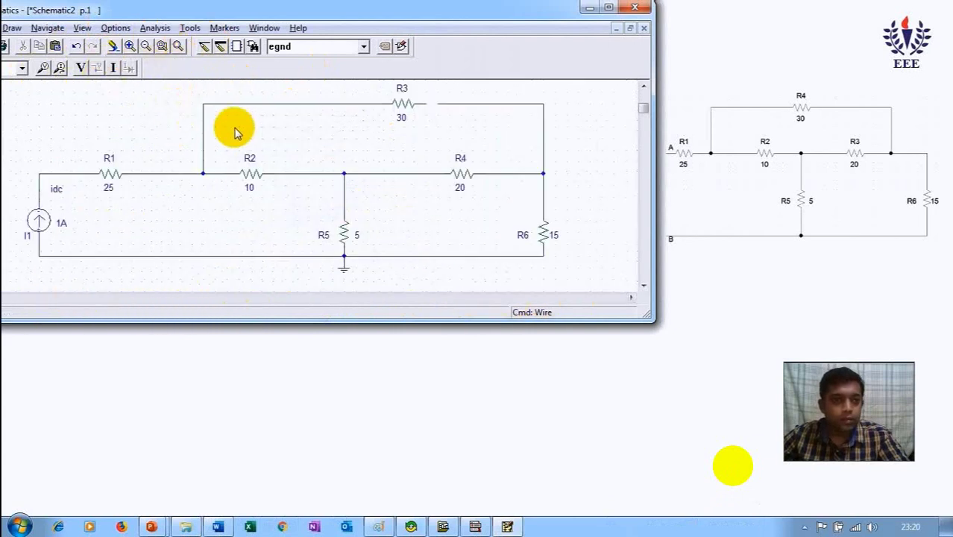
# - Maximize the schematic window and zoom to fit the whole circuit
pyautogui.moveTo(523, 16); pyautogui.dragTo(543, 19)
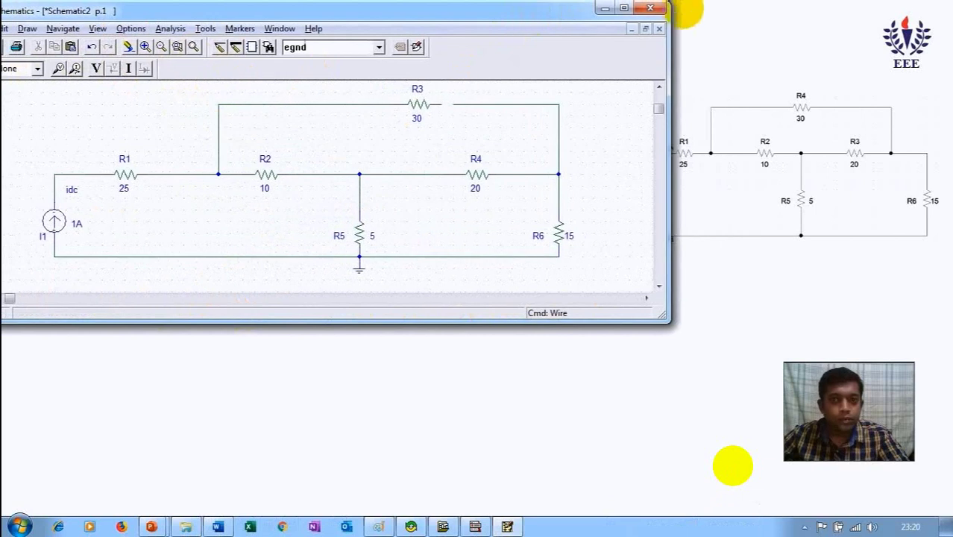
pyautogui.click(624, 8)
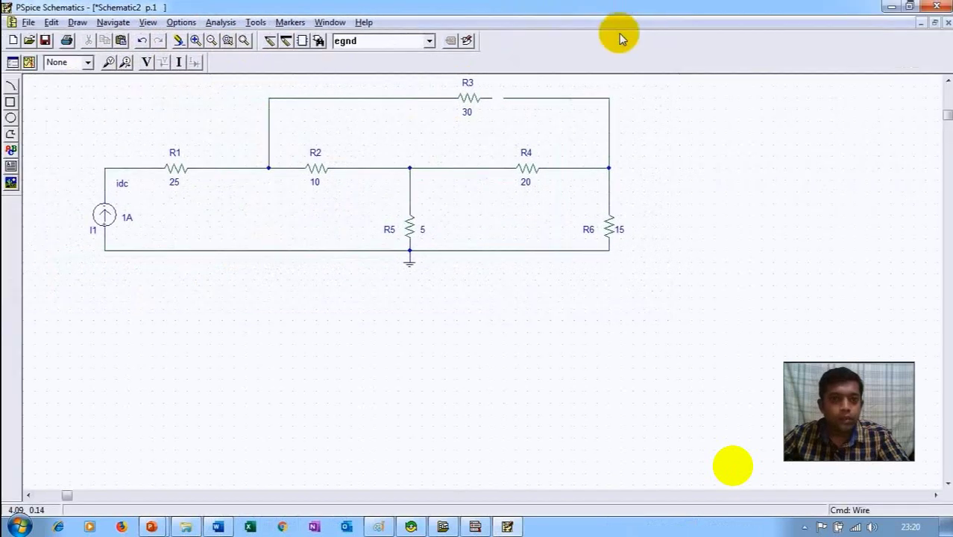
pyautogui.click(244, 41)
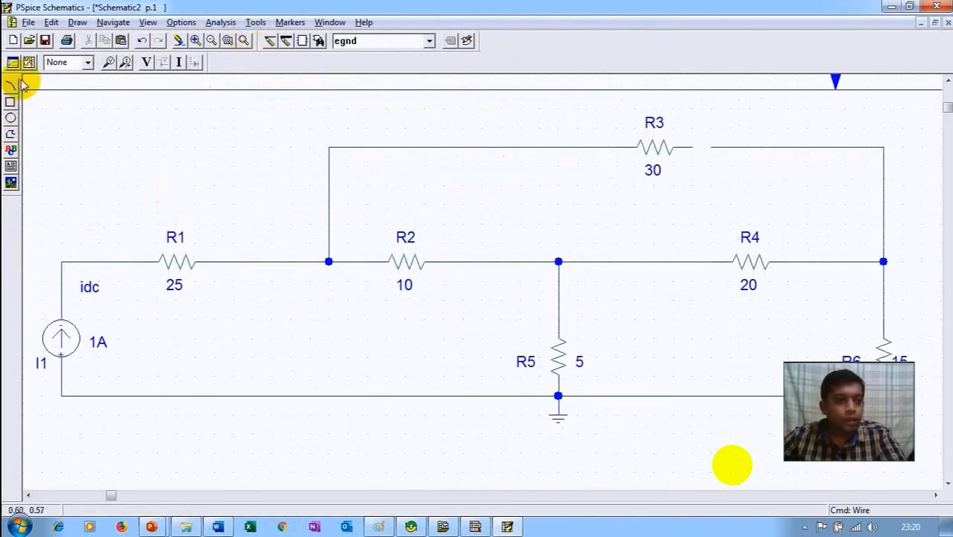
# - Save the schematic as EX2.sch, replacing the existing file
pyautogui.click(44, 40)
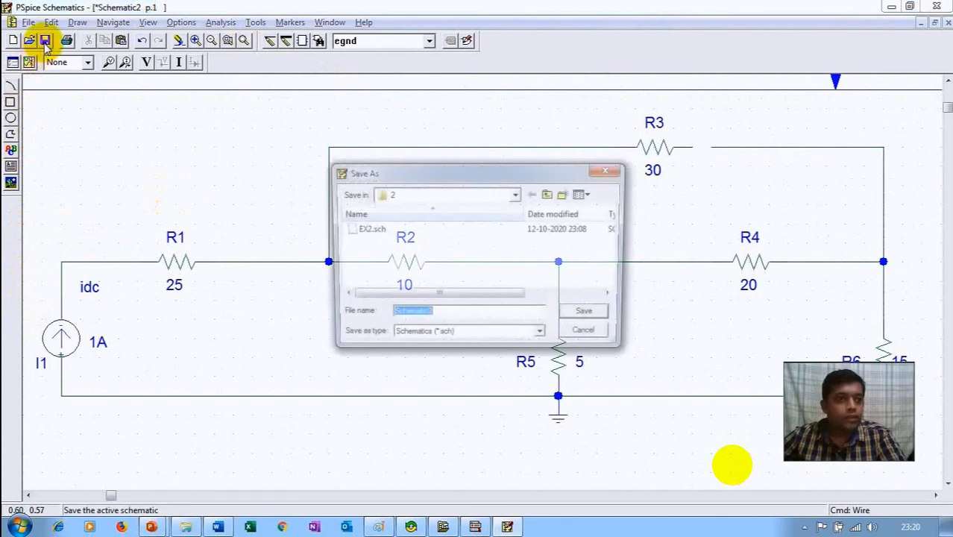
pyautogui.click(376, 230)
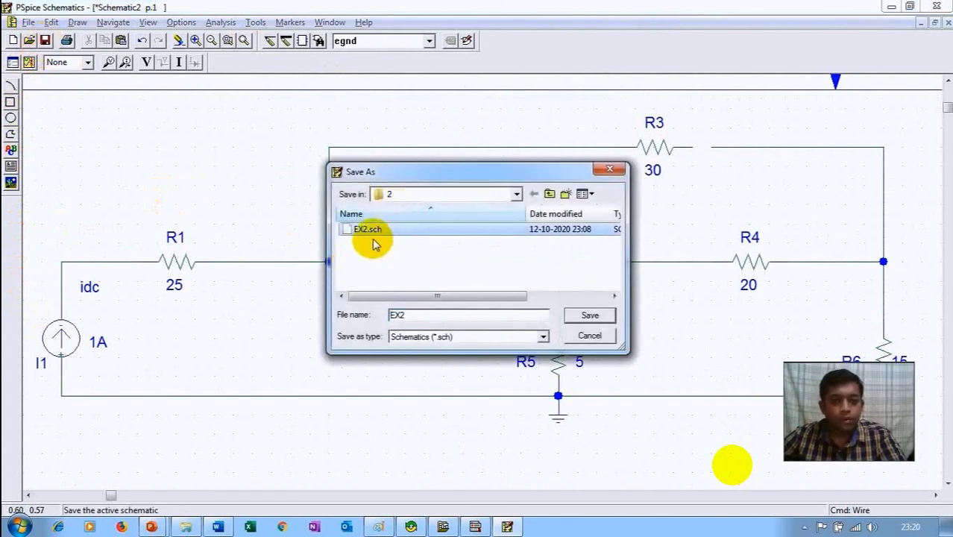
pyautogui.click(578, 317)
pyautogui.click(515, 270)
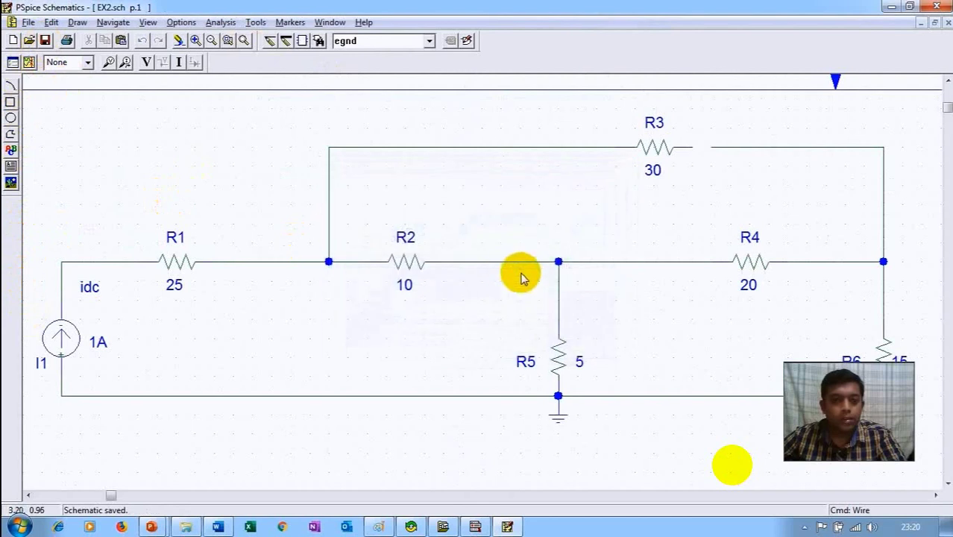
# - Enable Transient analysis alongside Bias Point Detail in Analysis Setup
pyautogui.click(15, 65)
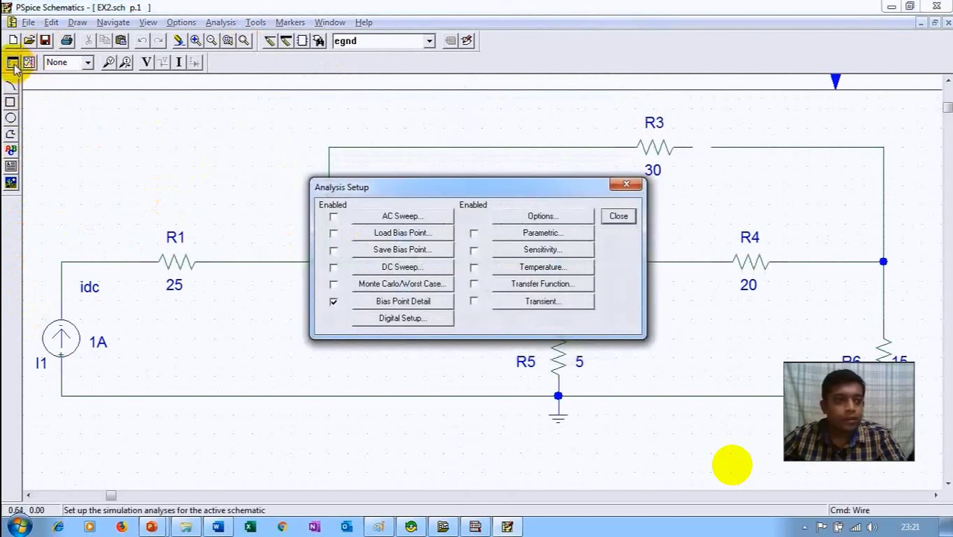
pyautogui.click(475, 301)
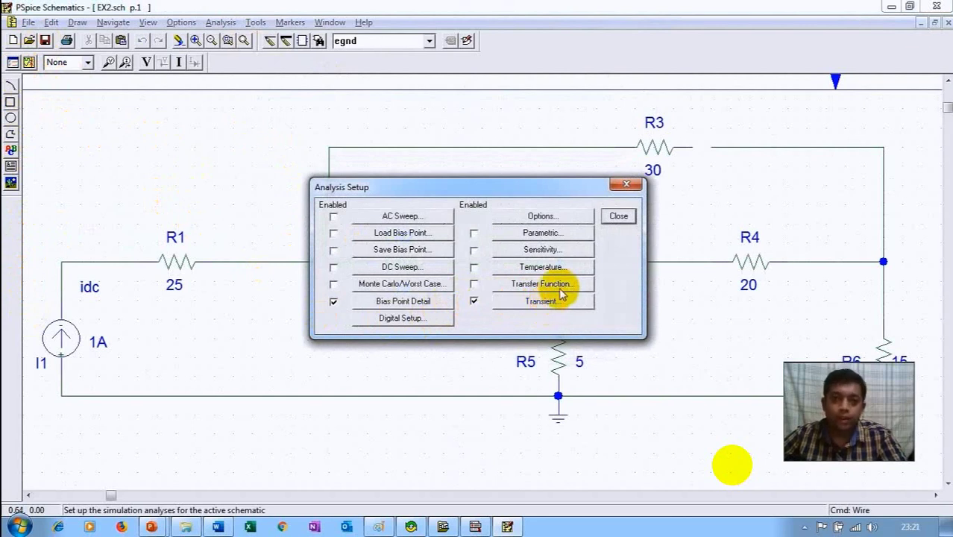
pyautogui.click(616, 218)
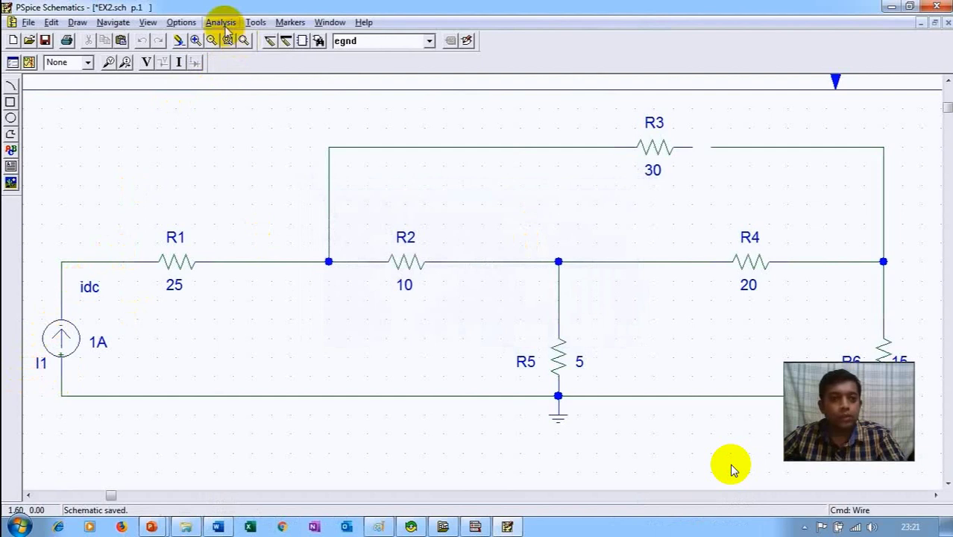
# - Place a voltage differential marker across I1, plus above and minus below
pyautogui.click(291, 23)
pyautogui.click(320, 50)
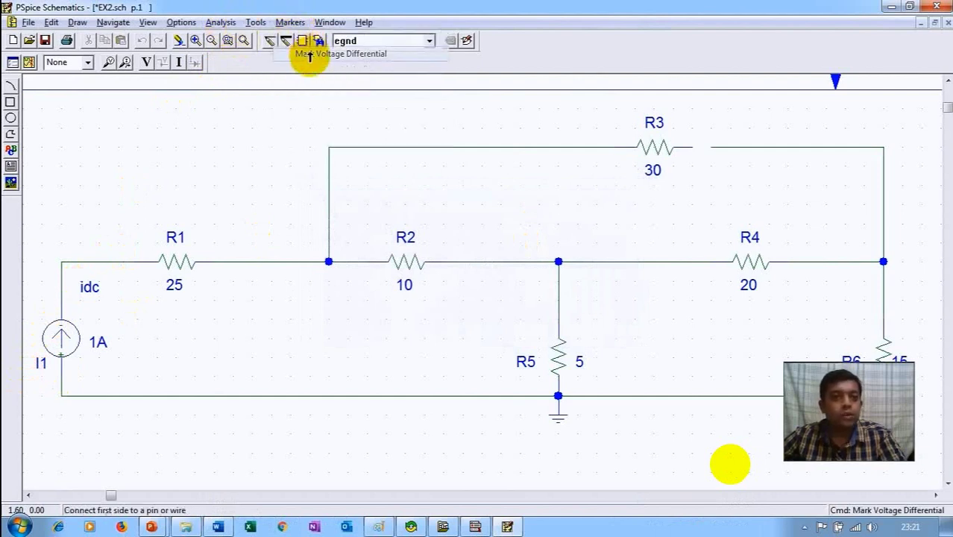
pyautogui.click(64, 299)
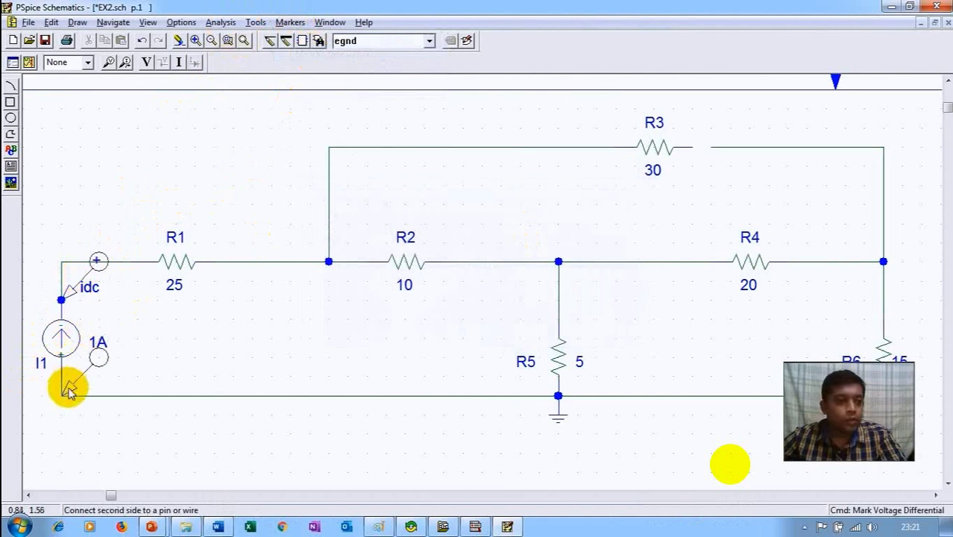
pyautogui.click(64, 393)
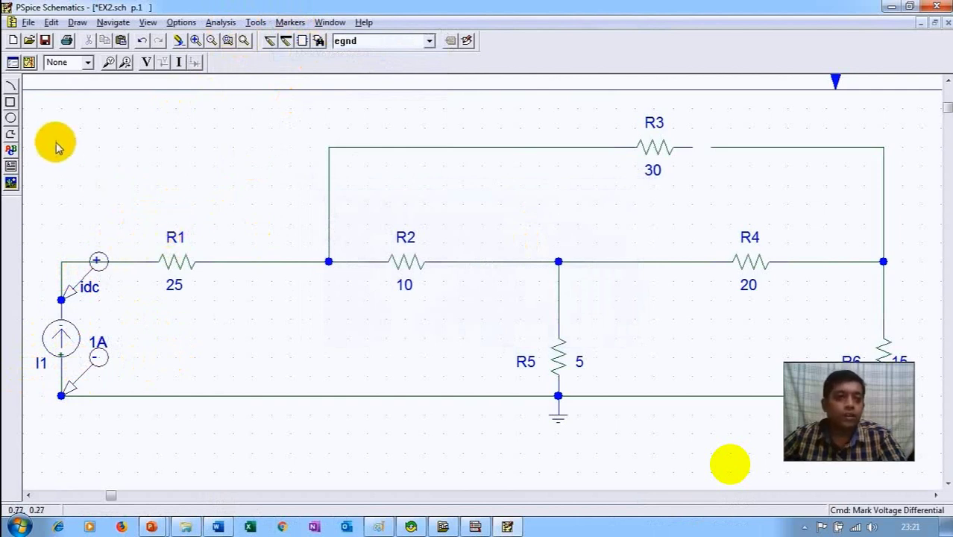
# - Run the simulation, read the 'Floating pin: R3 pin 2' error, and enter wire mode
pyautogui.click(29, 64)
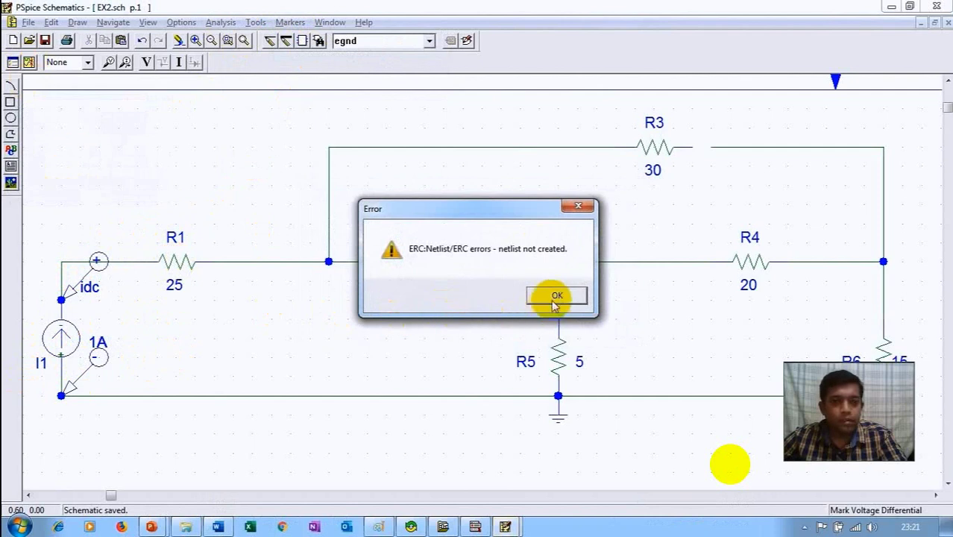
pyautogui.click(555, 297)
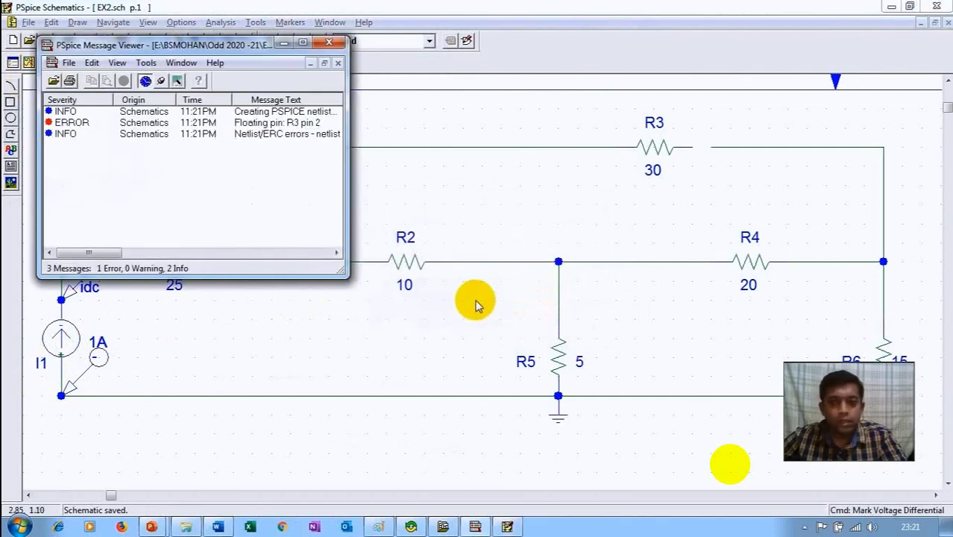
pyautogui.click(293, 123)
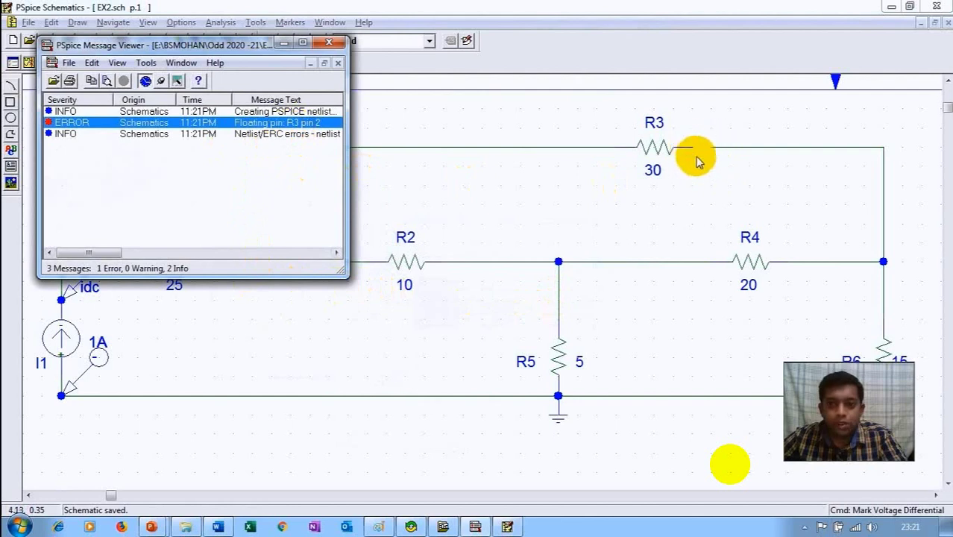
pyautogui.click(329, 44)
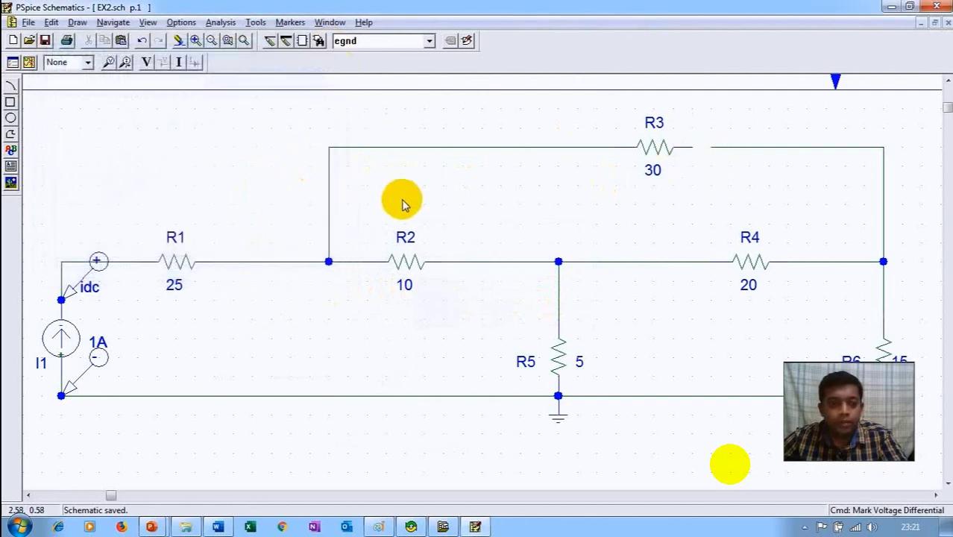
pyautogui.hotkey('ctrl', 'w')
# - Wire R3's right pin to the top-right wire, save, and rerun the simulation
pyautogui.doubleClick(700, 149)
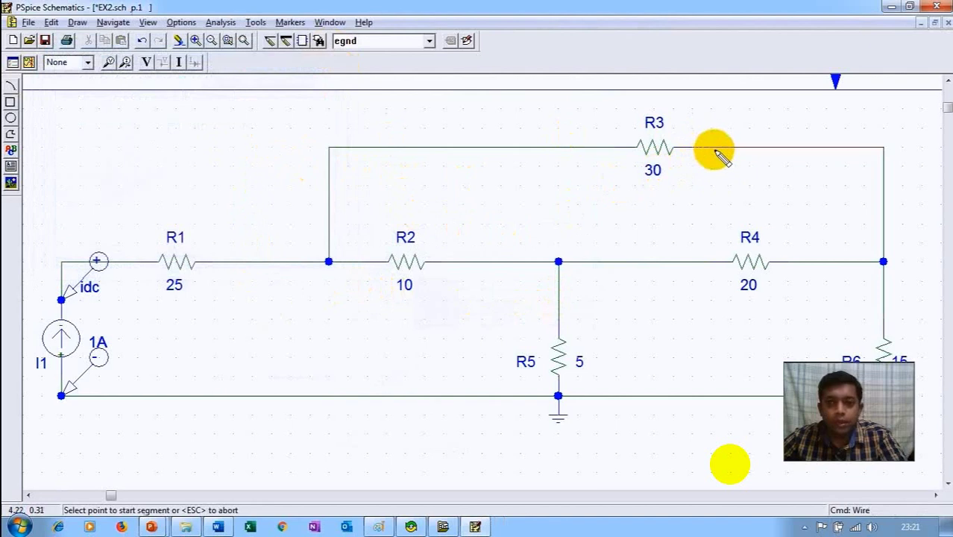
pyautogui.hotkey('ctrl', 's')
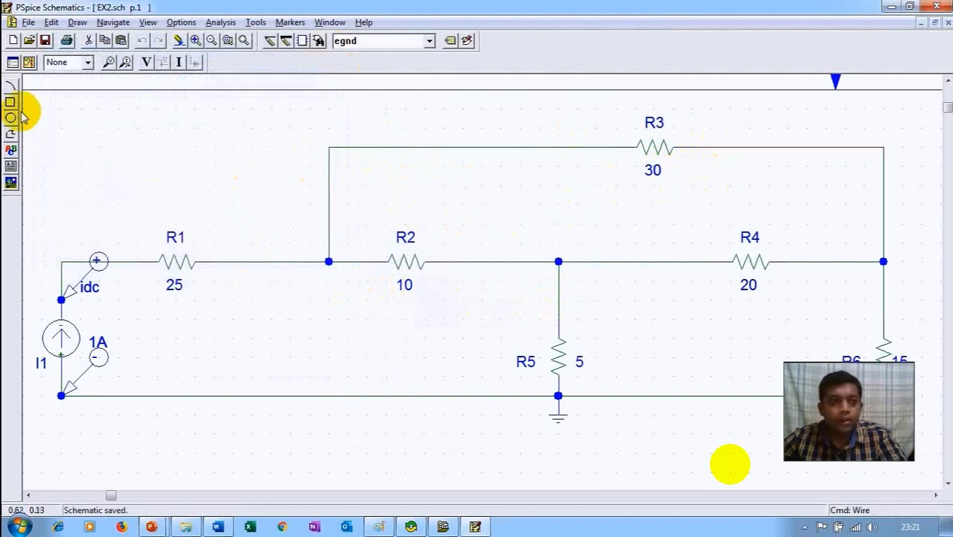
pyautogui.click(30, 64)
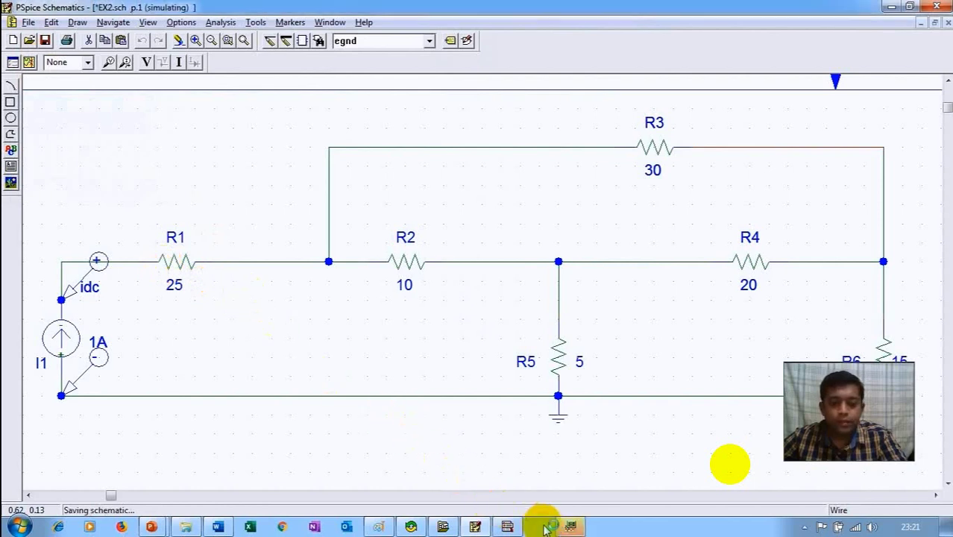
# - Enable the Probe cursor and read A1 = 36.250 V across source I1, i.e. 36.25 Ω
pyautogui.click(543, 526)
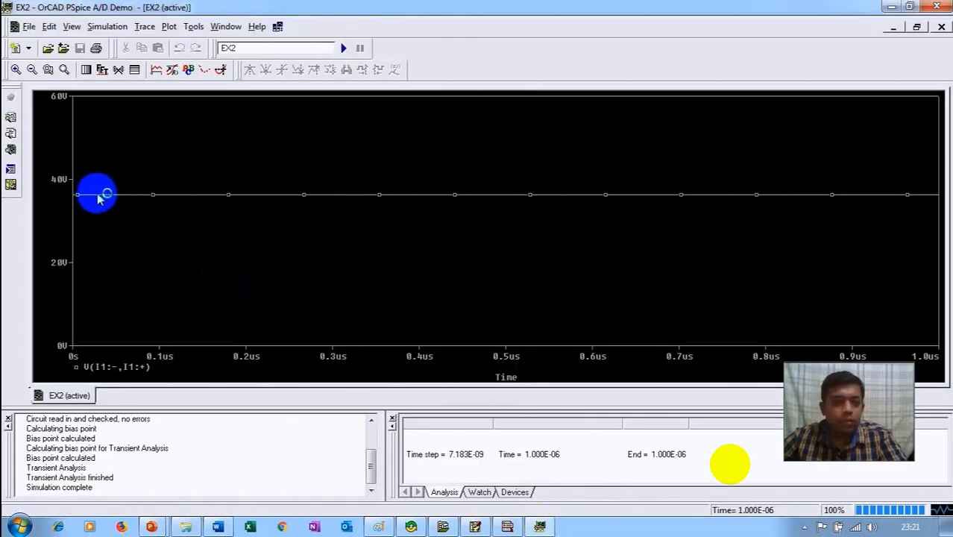
pyautogui.click(220, 69)
pyautogui.moveTo(464, 57); pyautogui.dragTo(443, 131)
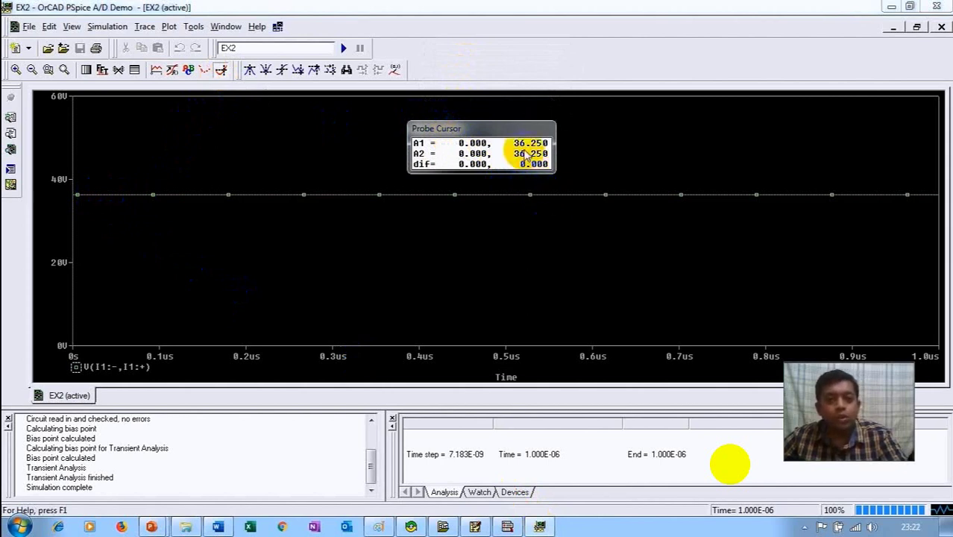
pyautogui.click(564, 158)
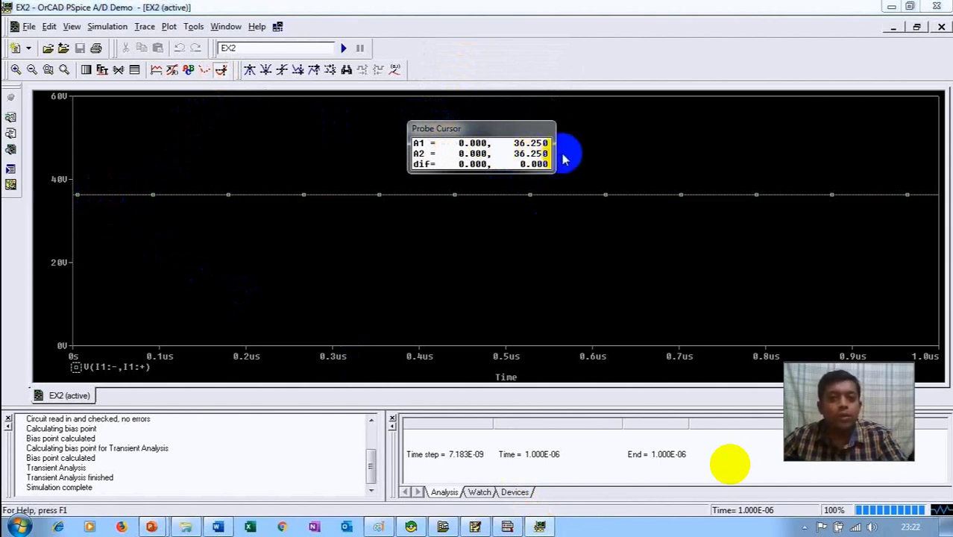